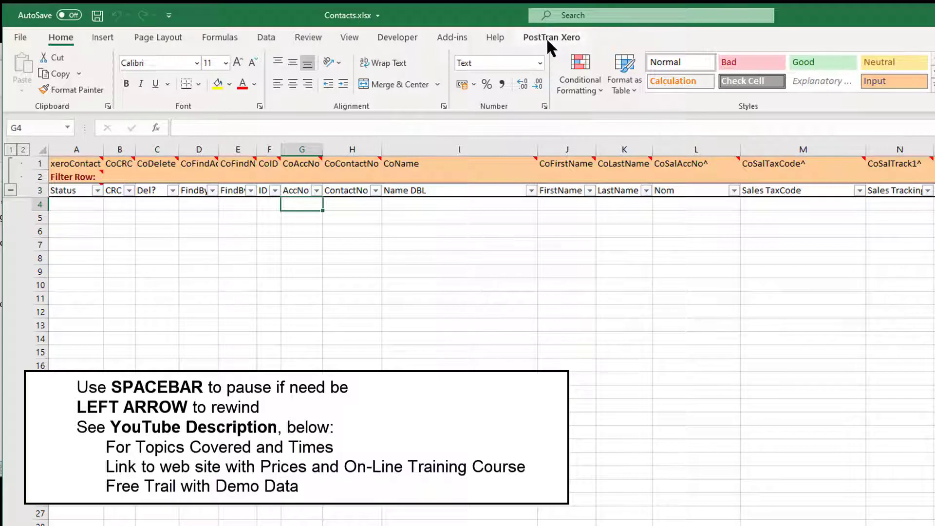
# Step: Examine the fields of the contact records in contacts.csv in Notepad++, including company name and sales account code, and return to Excel
pyautogui.click(551, 39)
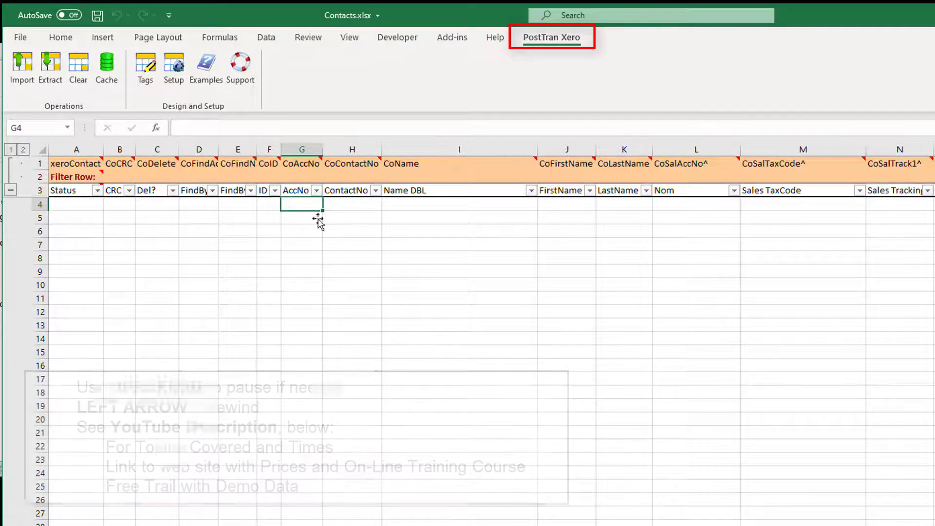
pyautogui.hotkey('alt', 'Tab')
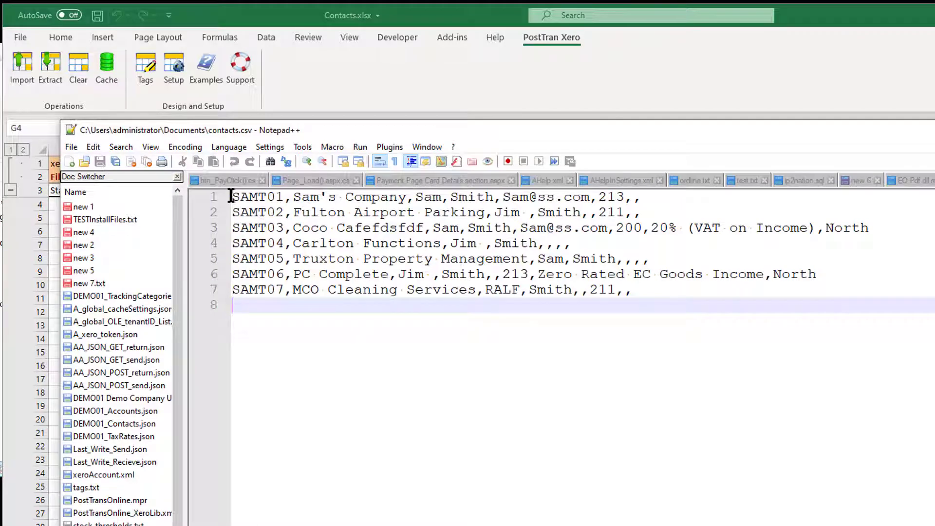
pyautogui.moveTo(231, 197); pyautogui.dragTo(406, 198)
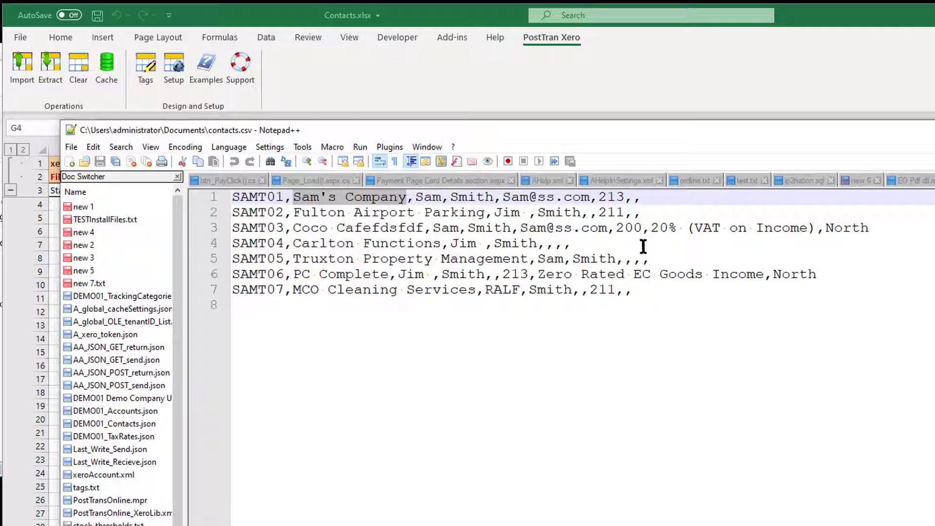
pyautogui.doubleClick(602, 198)
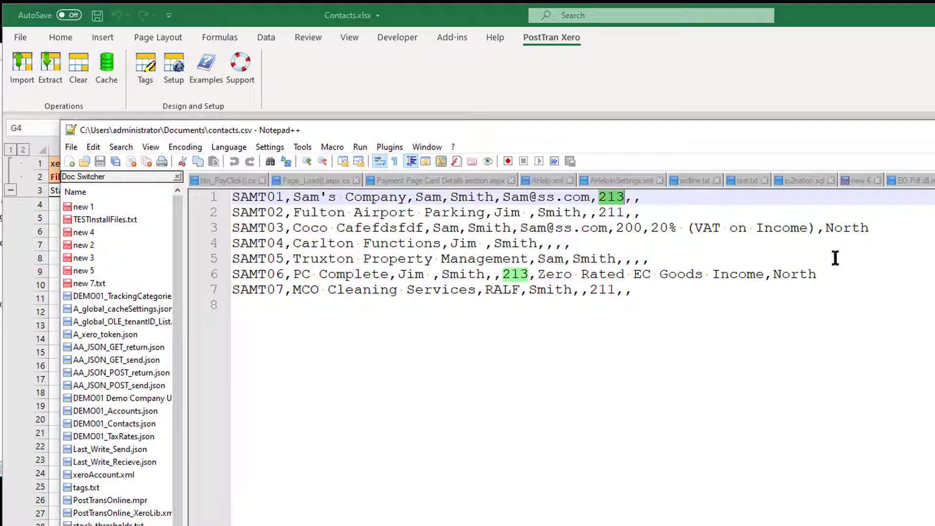
pyautogui.click(694, 78)
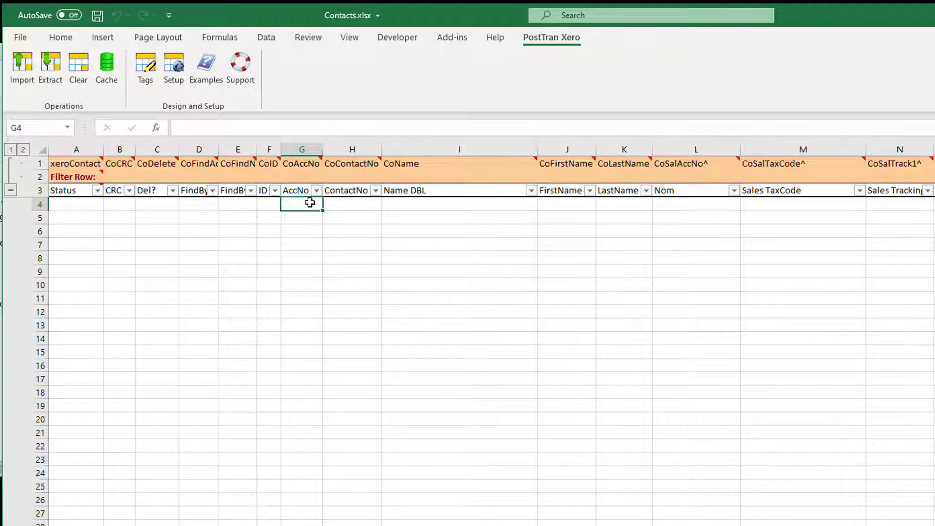
# Step: Open the import file settings in the PostTran system setup and set the file to import into column G
pyautogui.moveTo(299, 216)
pyautogui.mouseDown()
pyautogui.moveTo(299, 276)
pyautogui.moveTo(305, 205)
pyautogui.mouseUp()
pyautogui.click(176, 68)
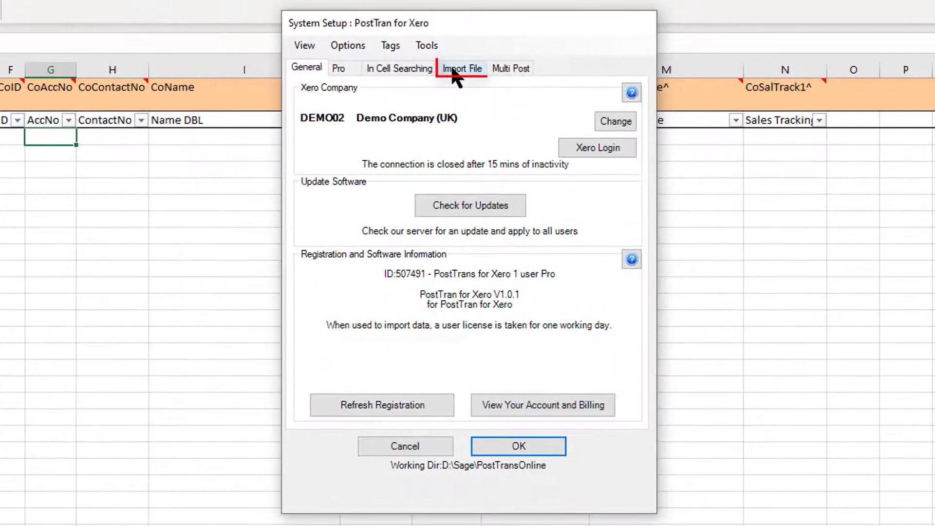
pyautogui.click(455, 71)
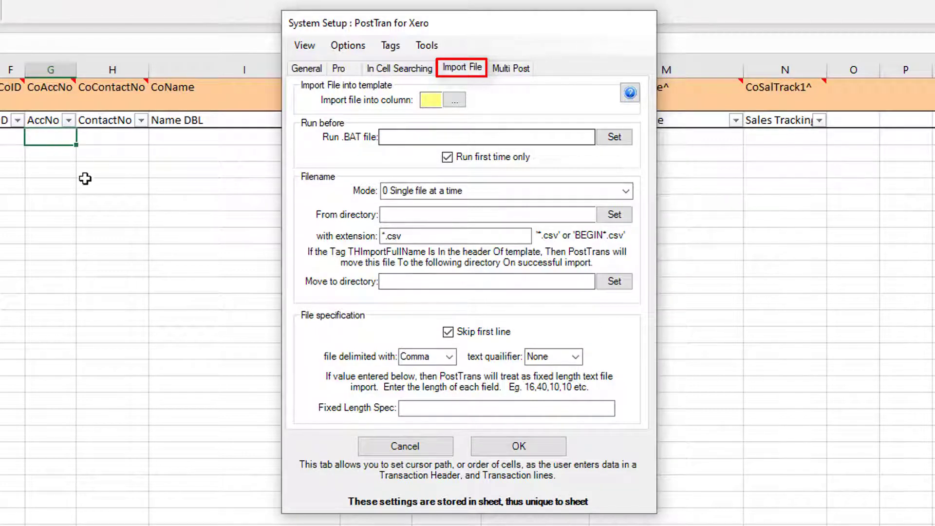
pyautogui.click(455, 99)
pyautogui.doubleClick(432, 100)
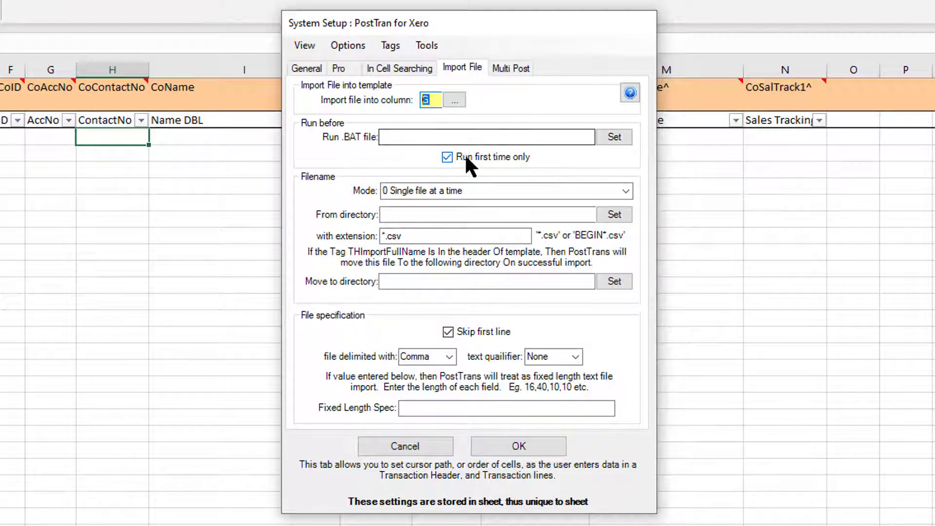
# Step: Keep the import mode at single file at a time and set the source directory to C:\Users\administrator\Documents
pyautogui.click(625, 190)
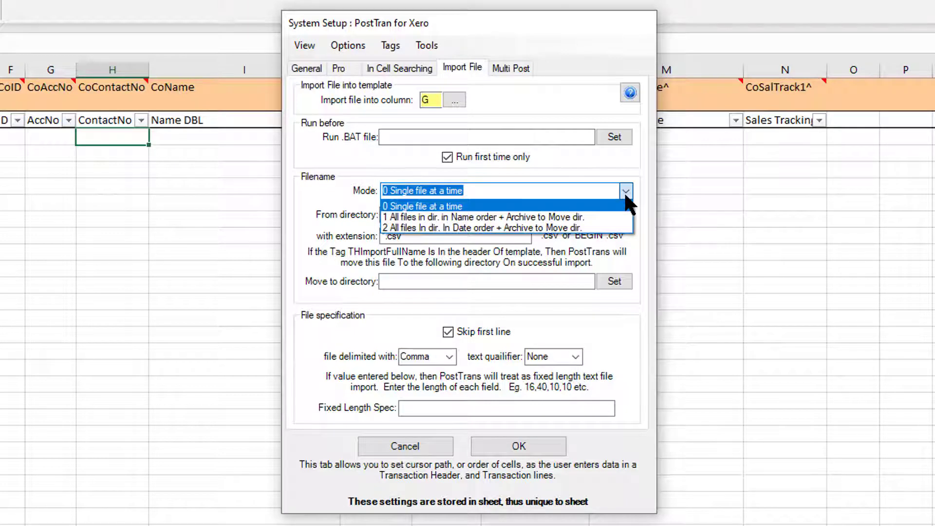
pyautogui.click(636, 187)
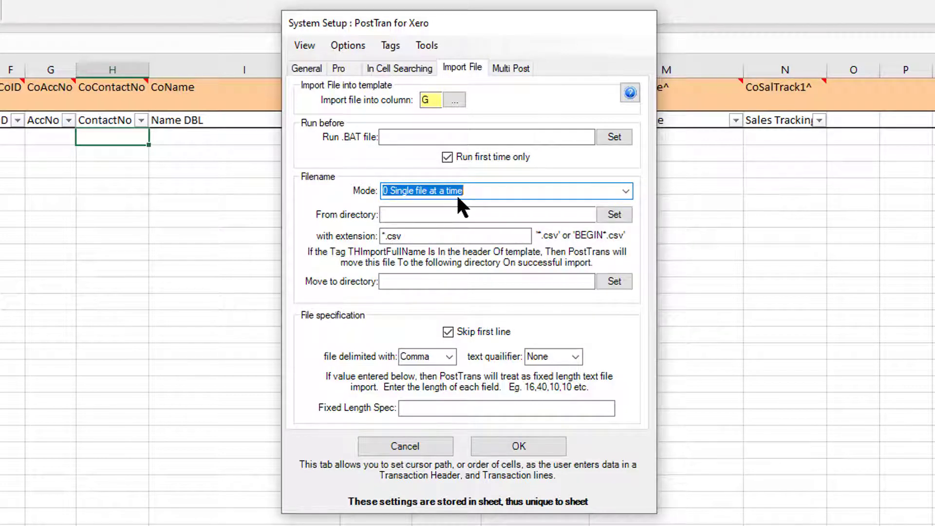
pyautogui.click(614, 217)
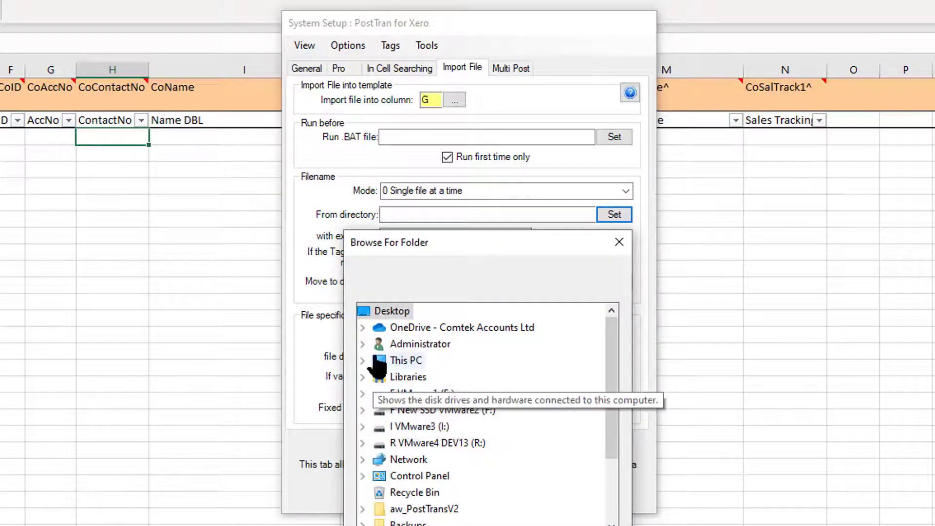
pyautogui.click(361, 343)
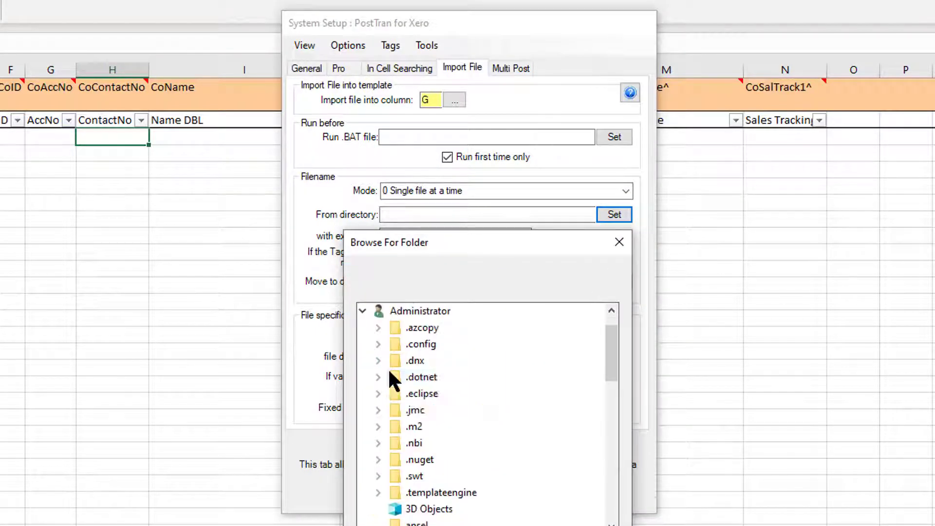
pyautogui.scroll(-4, 565, 446)
pyautogui.doubleClick(434, 411)
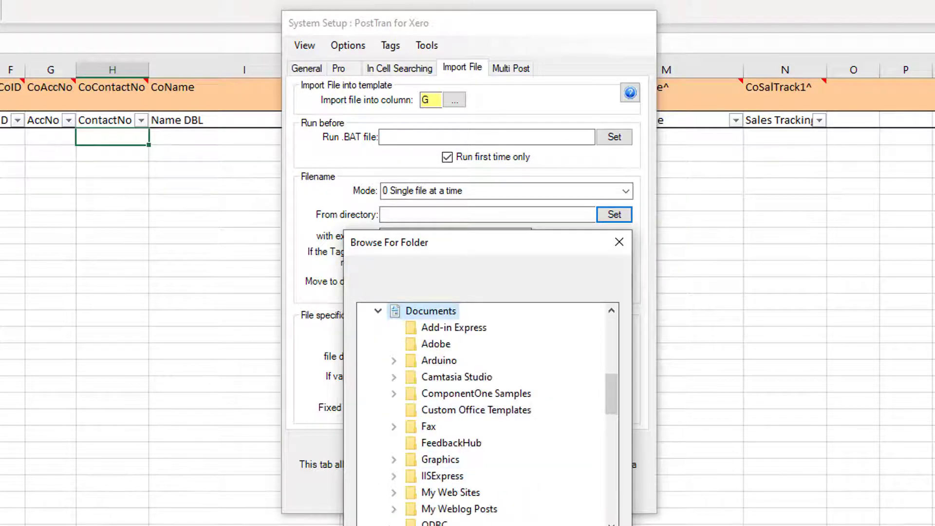
pyautogui.click(521, 525)
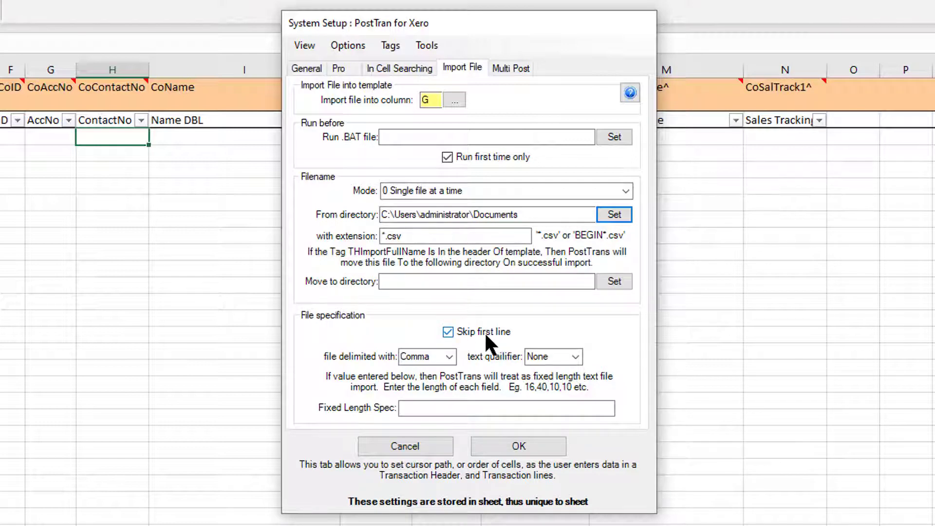
# Step: Turn off skipping of the first line and set the text qualifier to a double quote
pyautogui.click(466, 336)
pyautogui.click(577, 356)
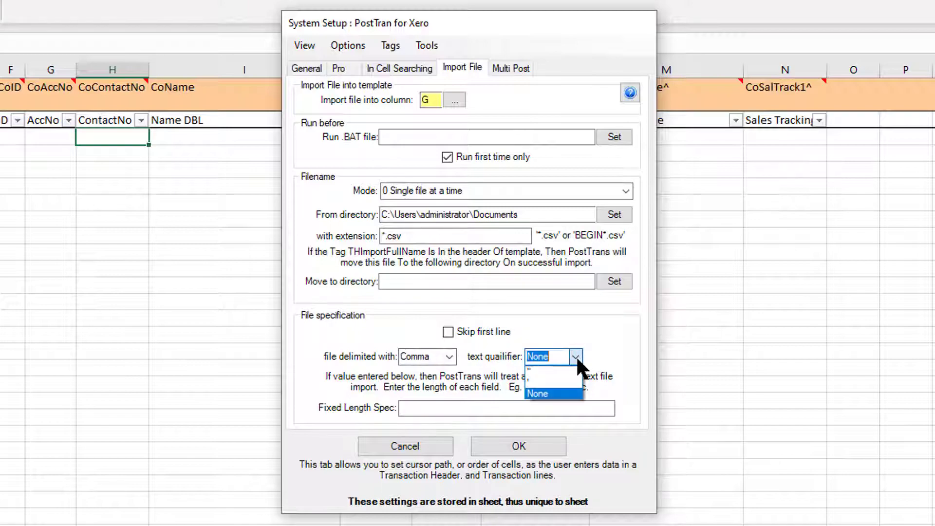
pyautogui.click(570, 317)
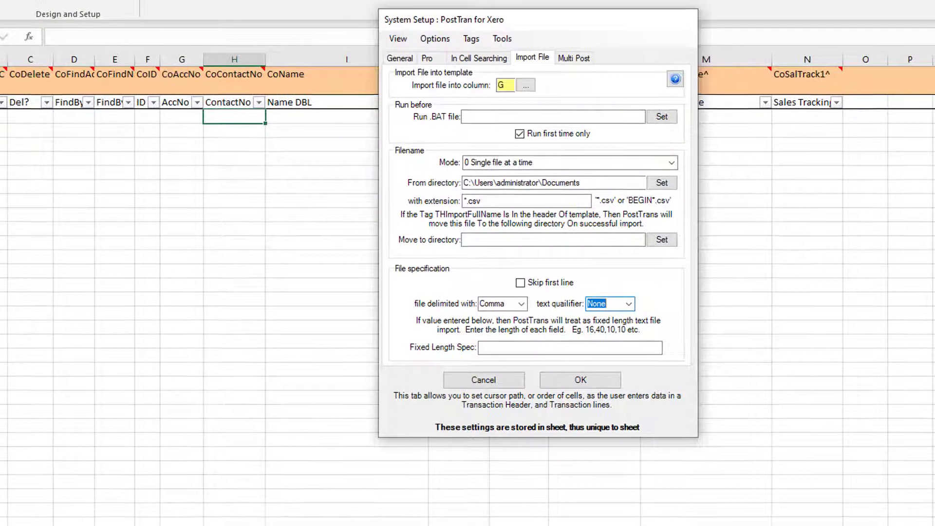
pyautogui.hotkey('alt', 'Tab')
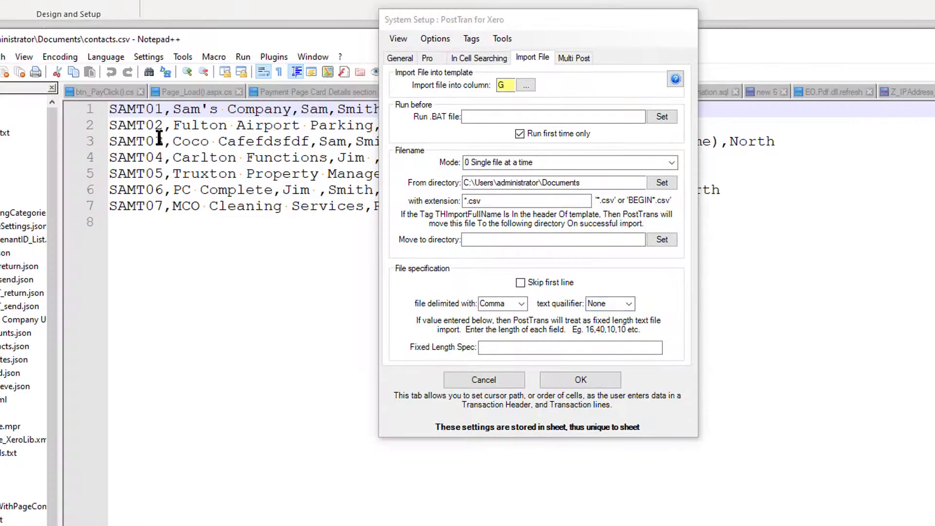
pyautogui.click(173, 125)
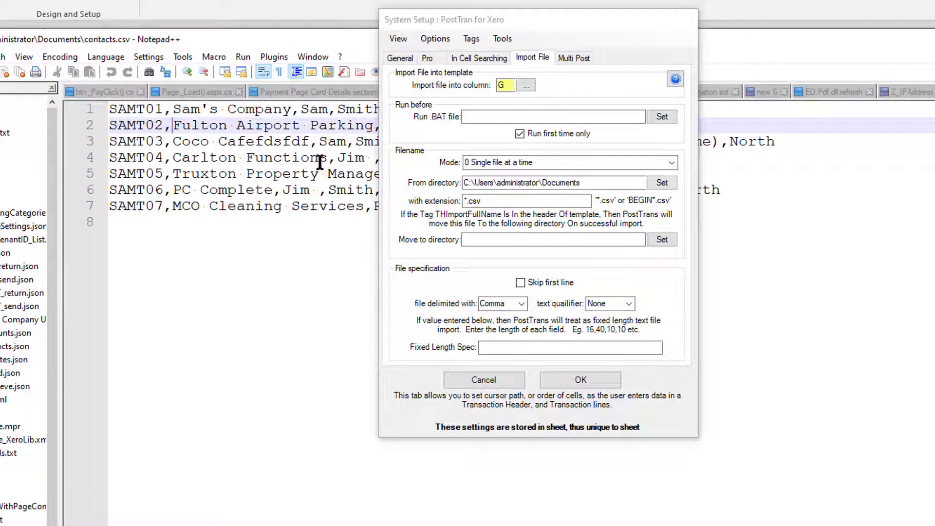
pyautogui.moveTo(506, 27); pyautogui.dragTo(679, 24)
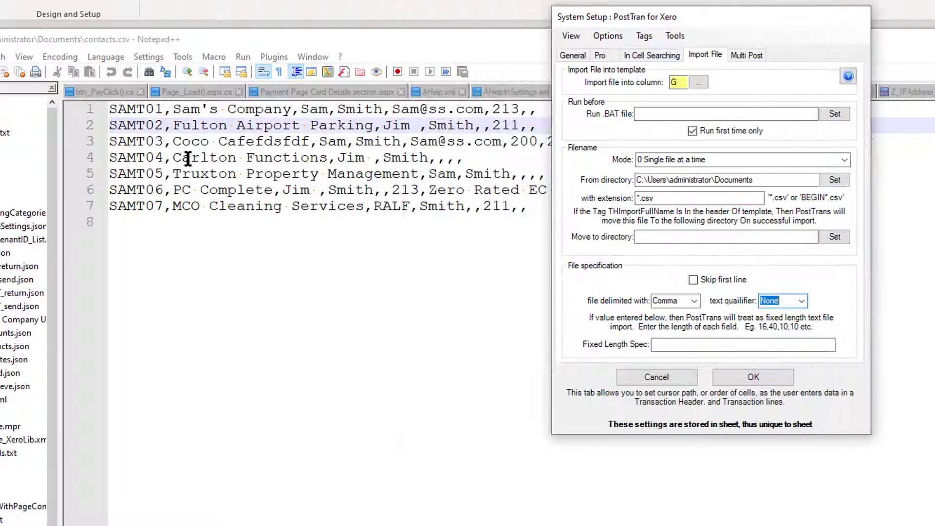
pyautogui.write('@')
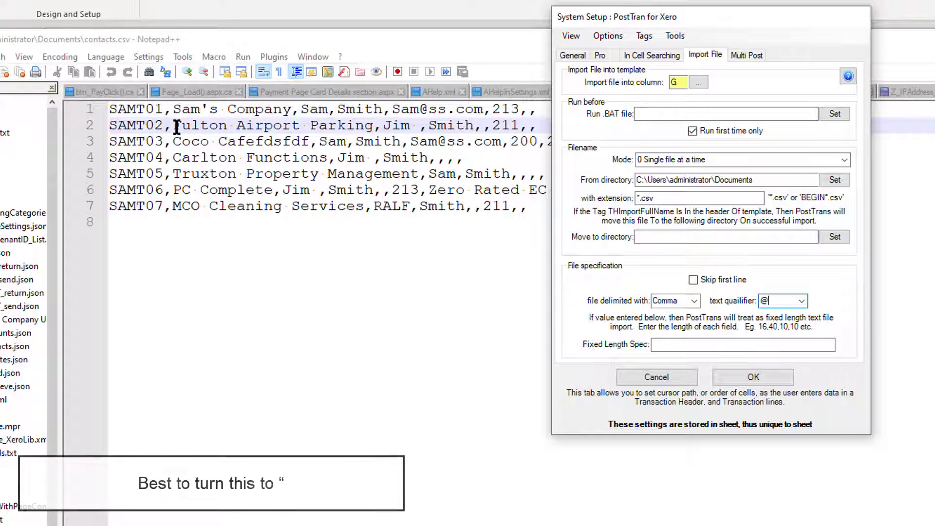
pyautogui.click(801, 301)
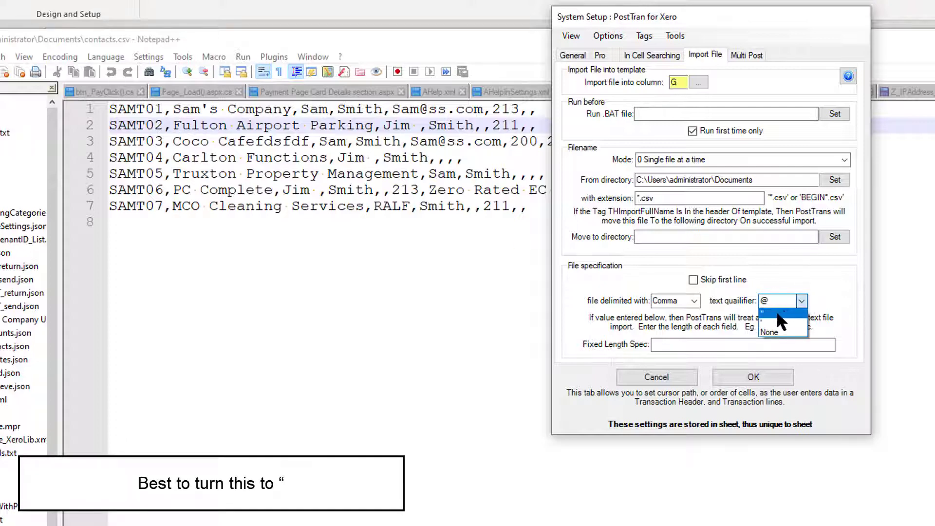
pyautogui.click(779, 314)
# Step: Enclose Fulton Airport Parking in double quotes in contacts.csv, and remove both quotes again
pyautogui.click(173, 128)
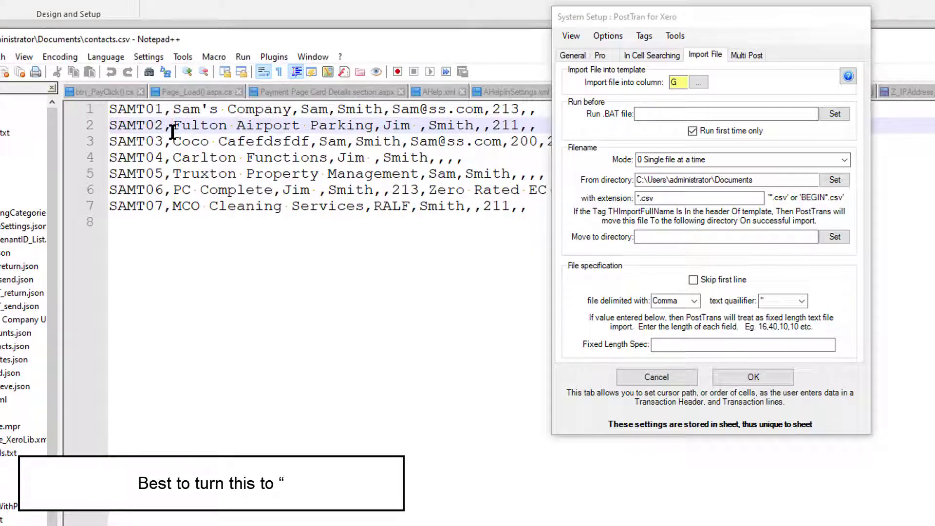
pyautogui.write('"')
pyautogui.click(378, 128)
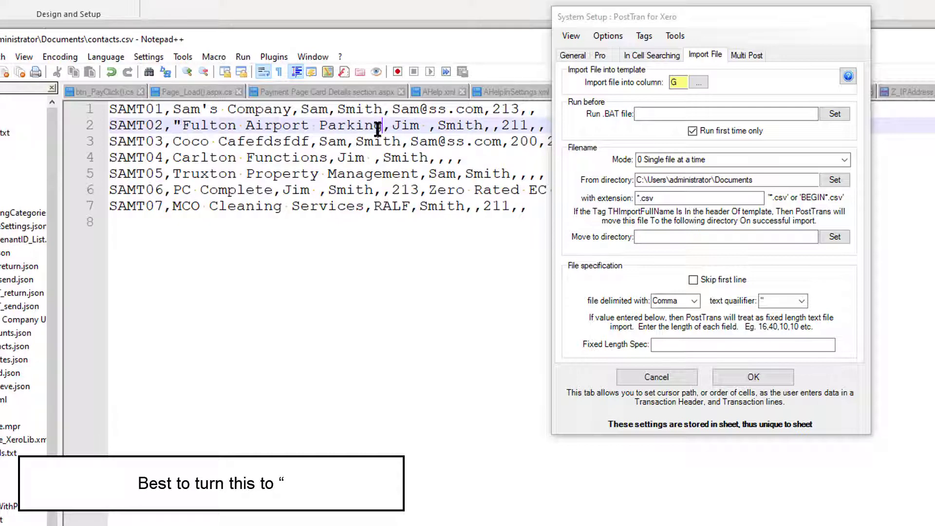
pyautogui.write('"')
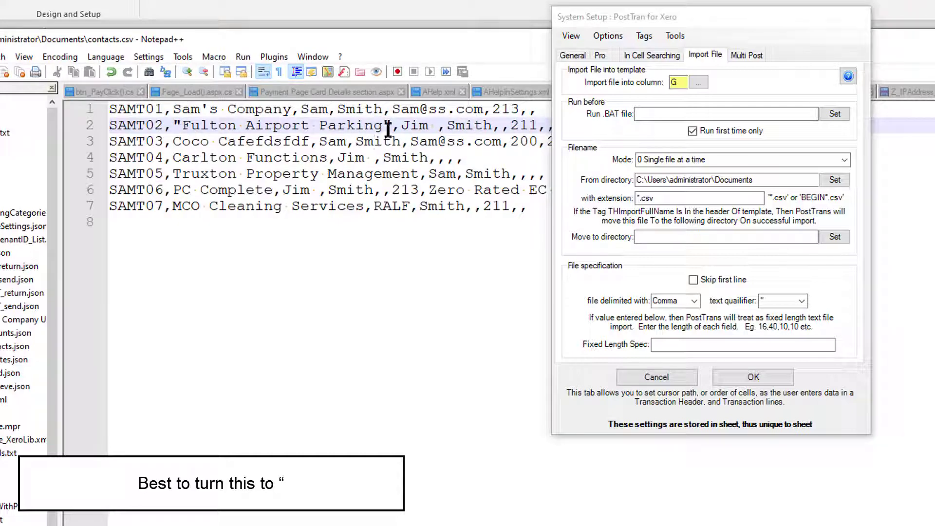
pyautogui.press('BackSpace')
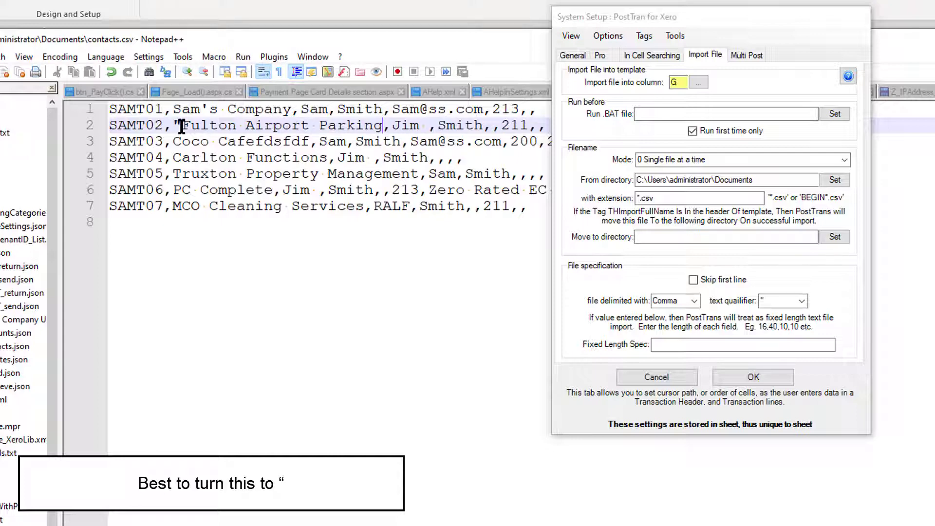
pyautogui.click(182, 126)
pyautogui.press('BackSpace')
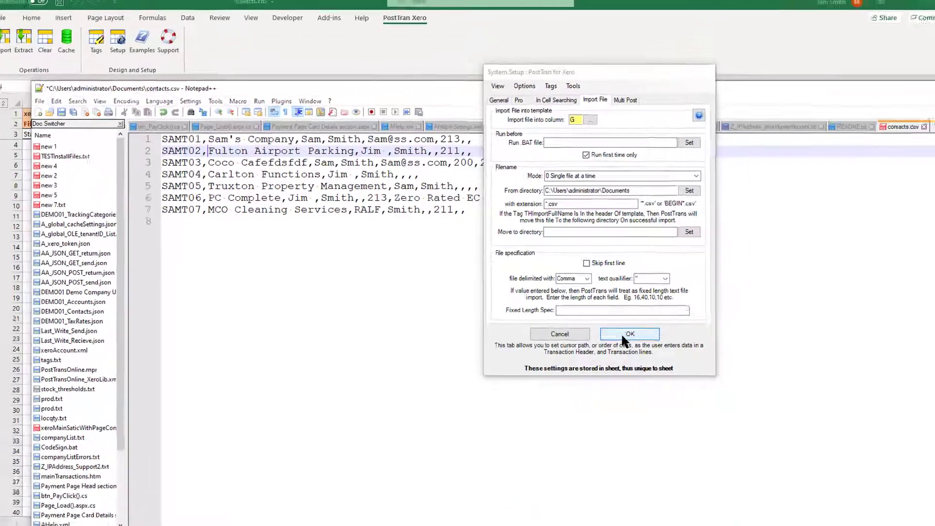
# Step: Save the import file settings and return to the first data row of the Contact sheet
pyautogui.click(745, 379)
pyautogui.click(291, 84)
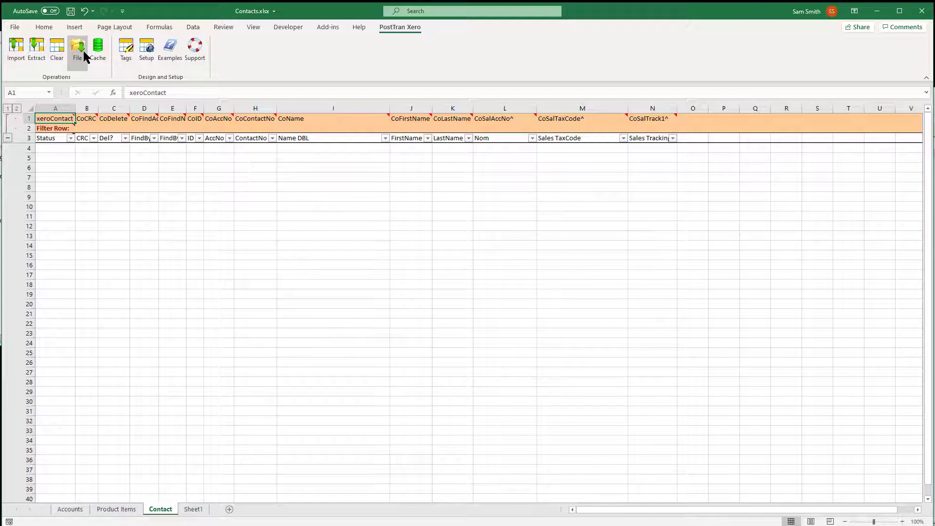
pyautogui.click(99, 157)
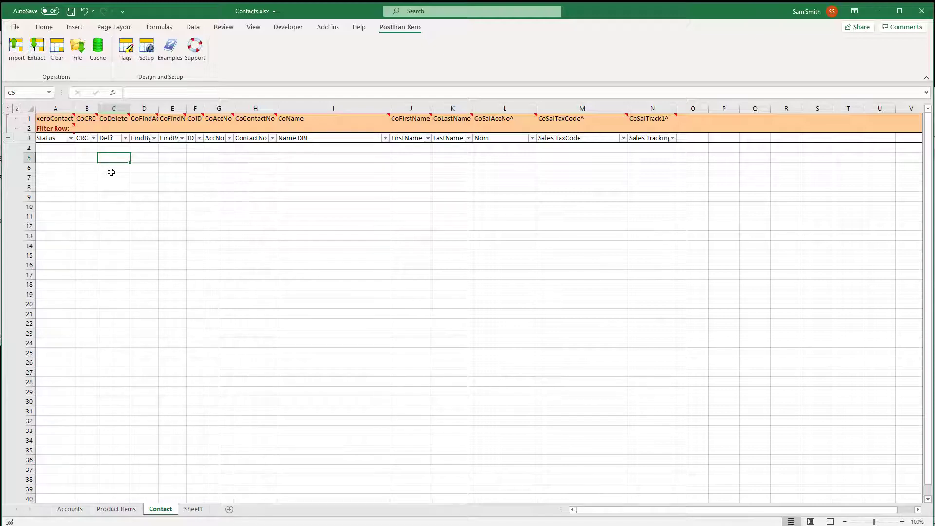
pyautogui.click(136, 151)
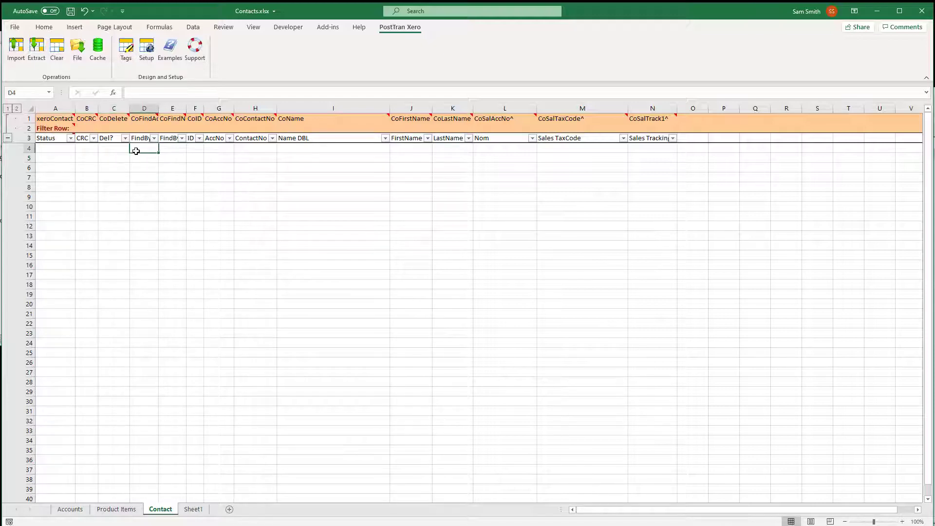
# Step: Load contacts.csv from the Documents folder into the Contact sheet
pyautogui.click(77, 52)
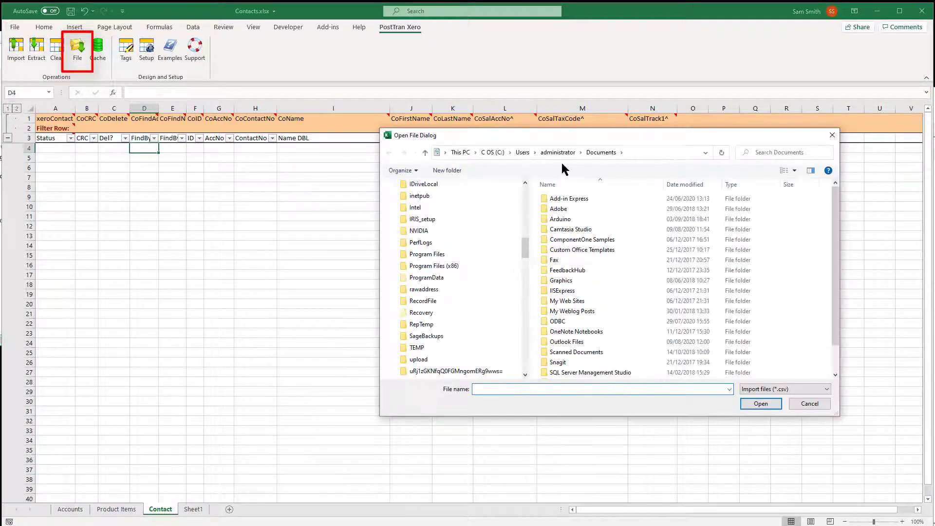
pyautogui.scroll(-1, 835, 363)
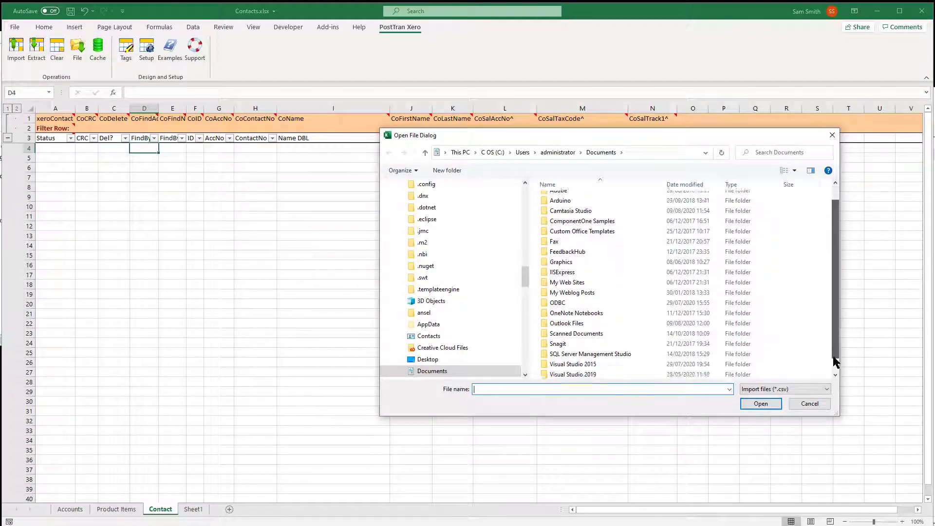
pyautogui.click(564, 374)
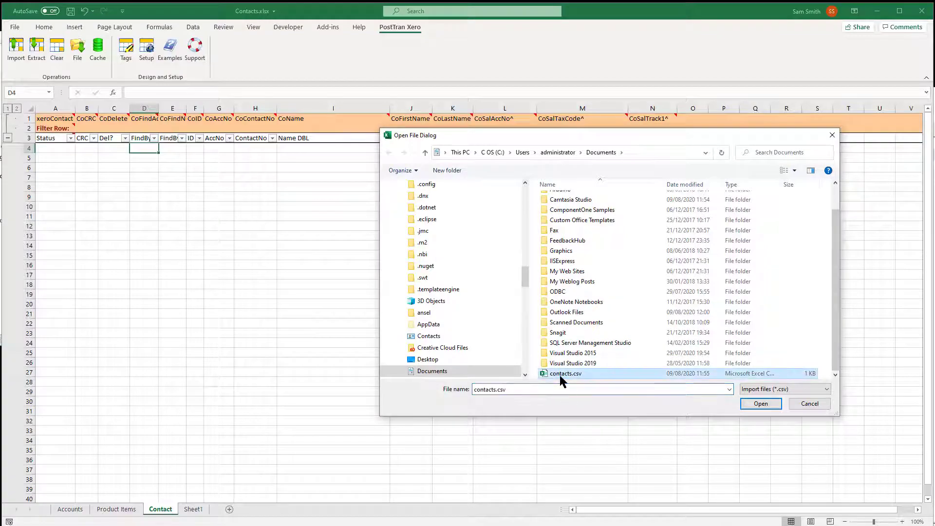
pyautogui.doubleClick(560, 373)
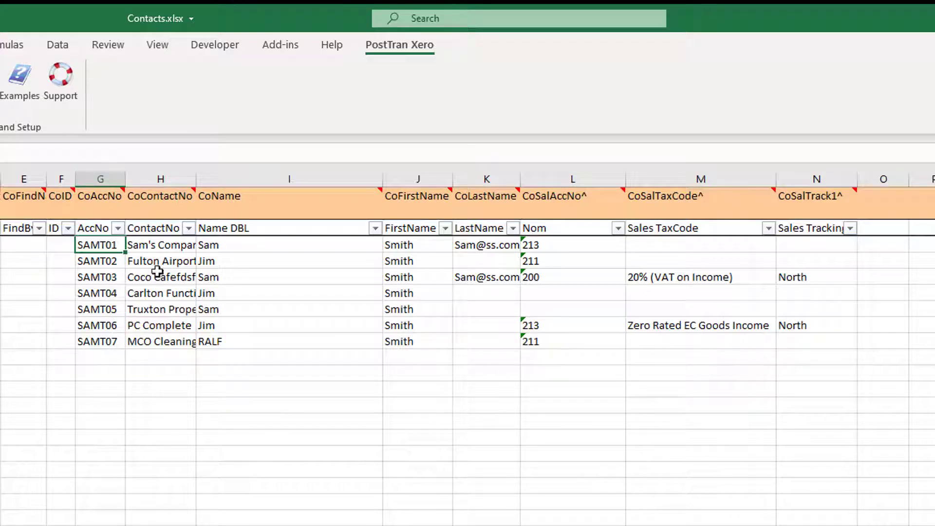
# Step: Move the loaded data from the ContactNo column onward one column over so the company names sit under CoName
pyautogui.click(164, 246)
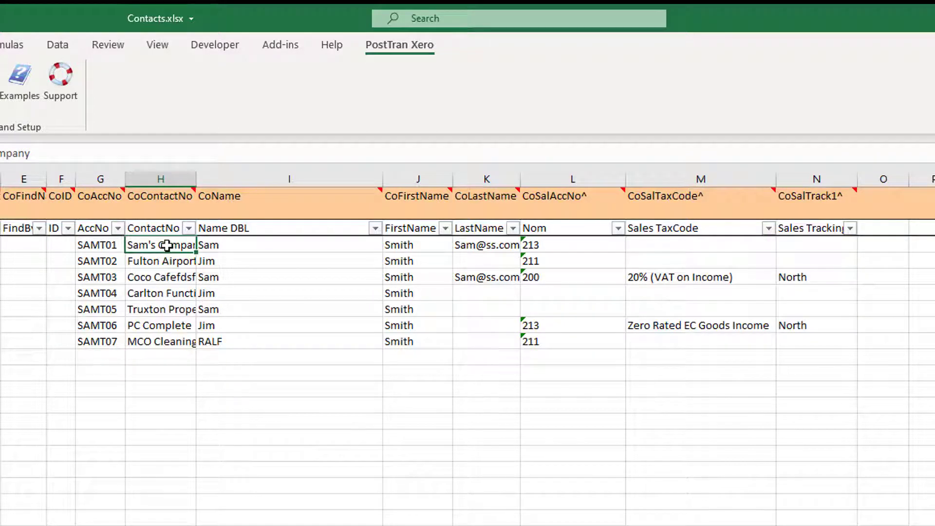
pyautogui.moveTo(835, 359); pyautogui.dragTo(190, 246)
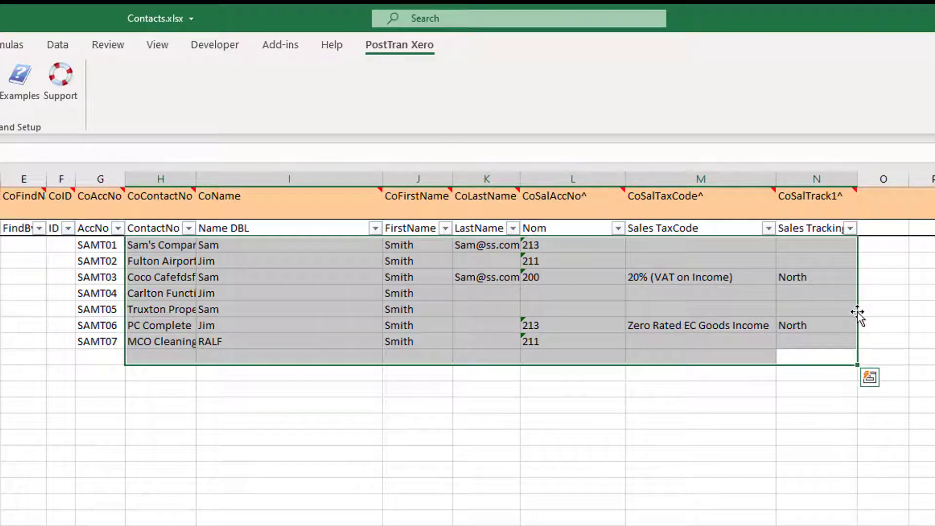
pyautogui.moveTo(858, 309); pyautogui.dragTo(885, 311)
# Step: Delete the ContactNo column from the Contact sheet and check the company, first-name and last-name columns
pyautogui.click(175, 179)
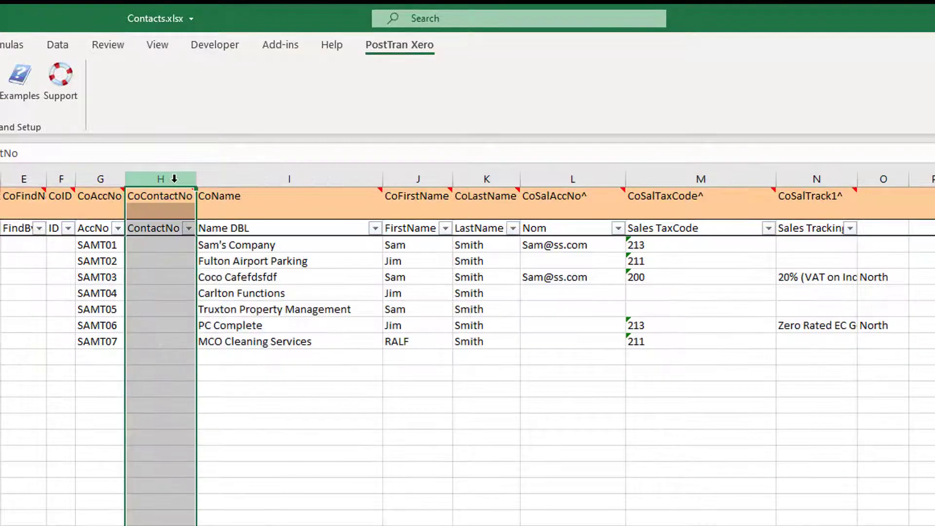
pyautogui.rightClick(175, 179)
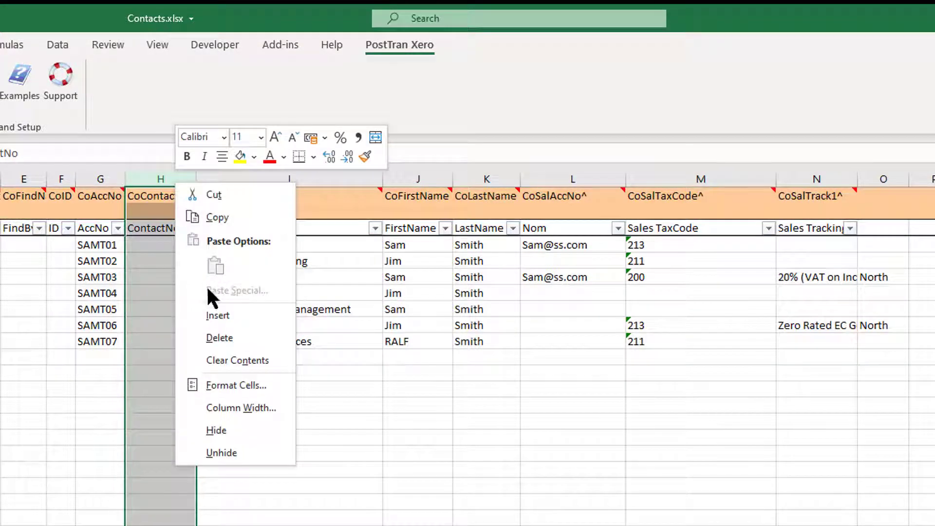
pyautogui.click(220, 337)
pyautogui.click(189, 309)
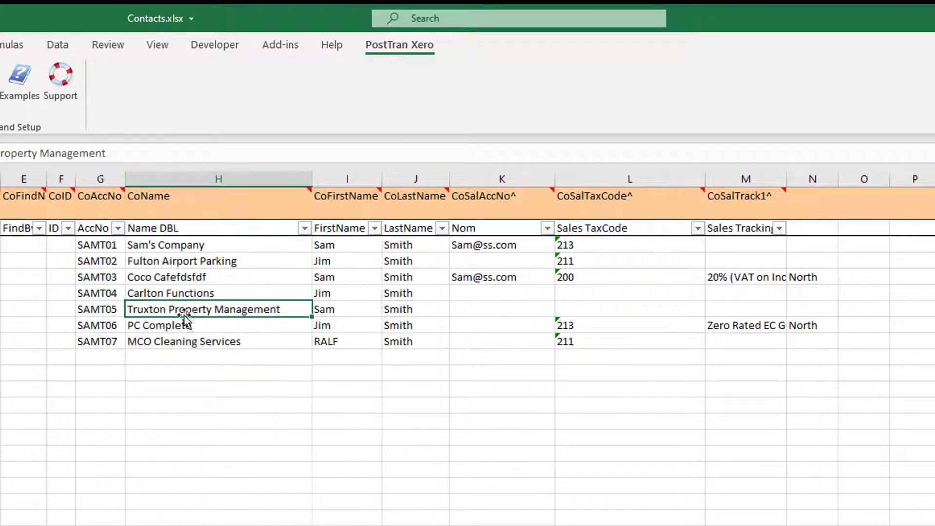
pyautogui.click(148, 261)
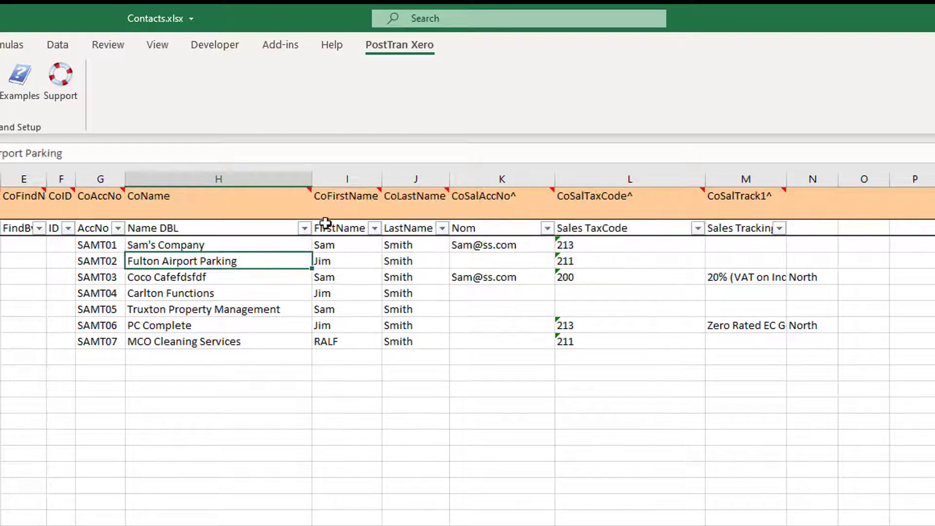
pyautogui.click(341, 277)
pyautogui.click(416, 293)
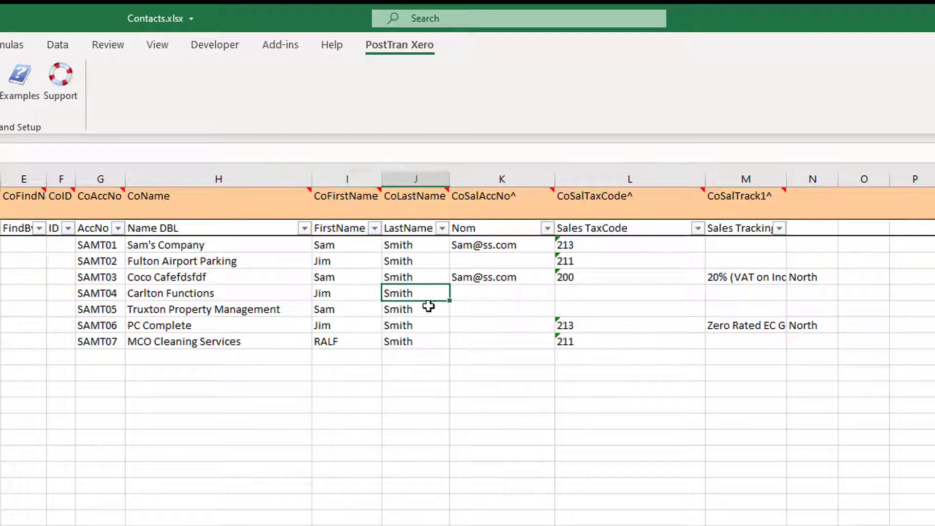
# Step: Find the CoEmail tag by searching for "ema" and insert it as a column before CoSalAccNo^, closing the tag list
pyautogui.click(483, 206)
pyautogui.click(480, 250)
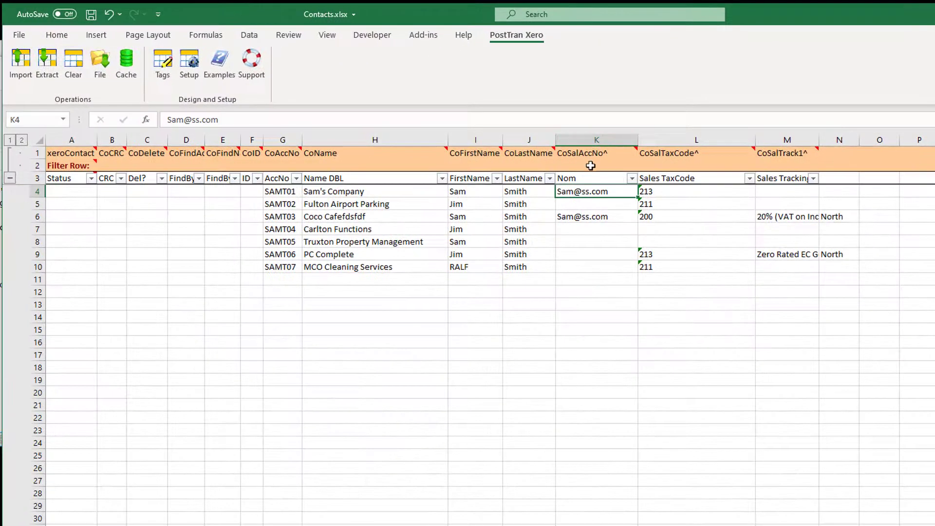
pyautogui.click(165, 63)
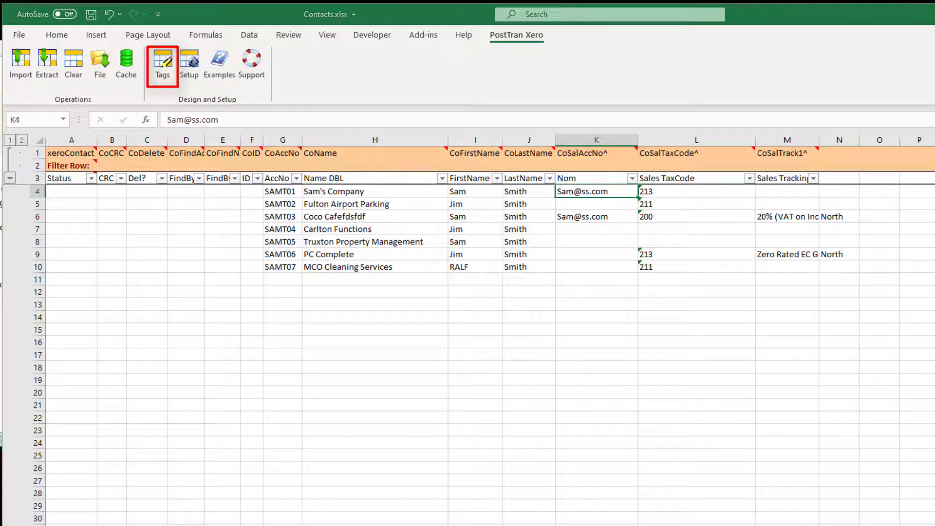
pyautogui.moveTo(923, 57); pyautogui.dragTo(763, 92)
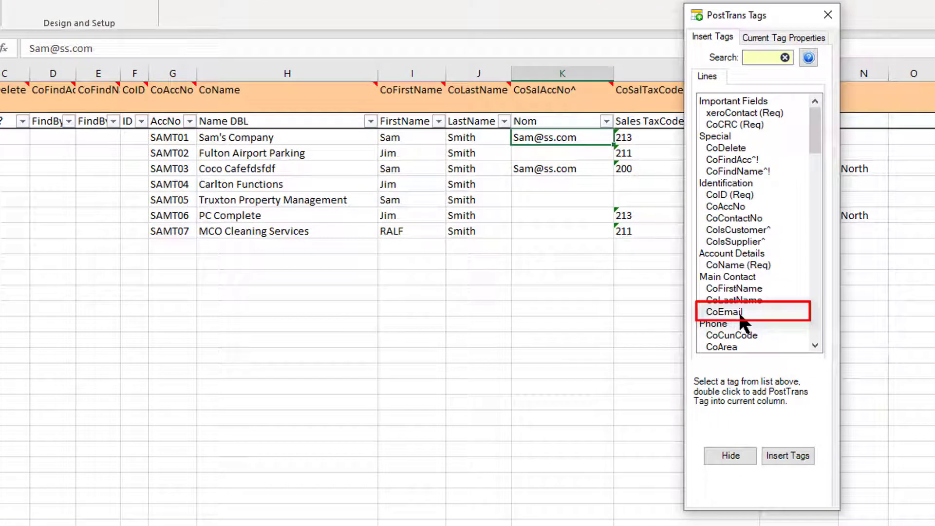
pyautogui.click(751, 58)
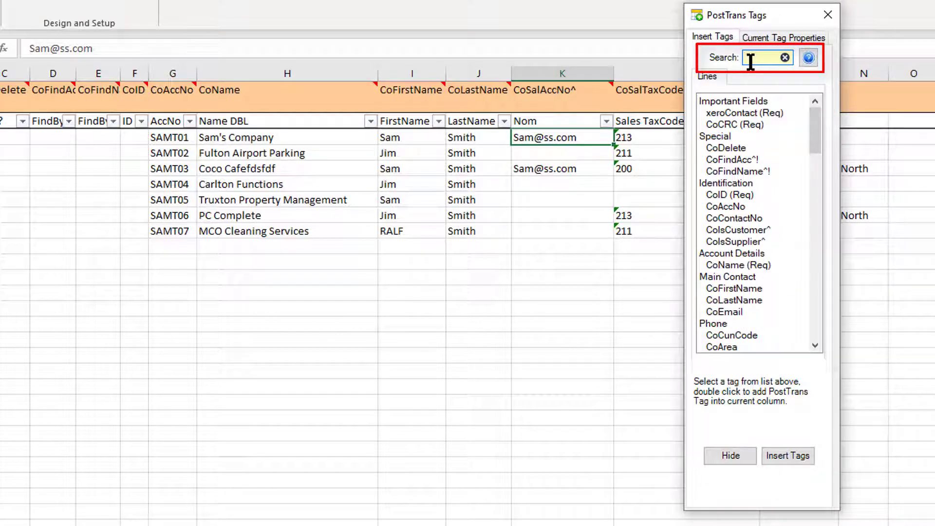
pyautogui.write('ema')
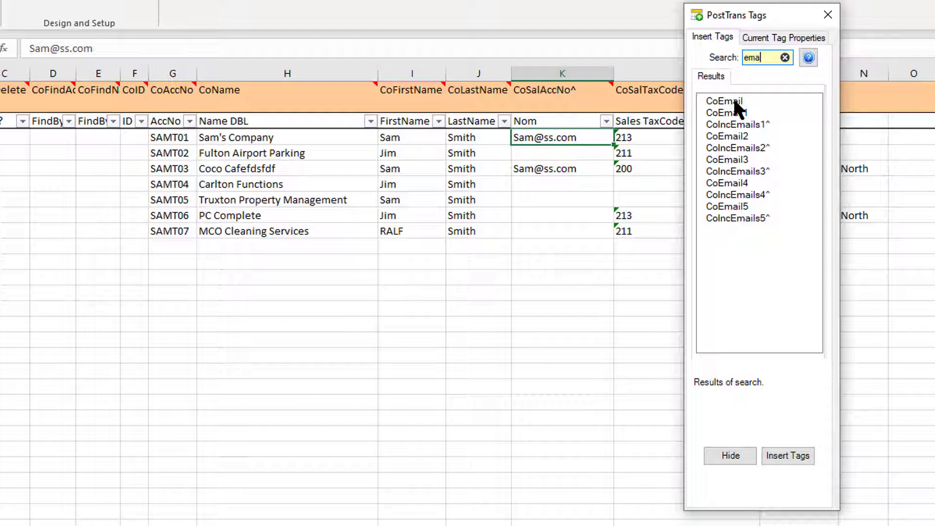
pyautogui.click(734, 100)
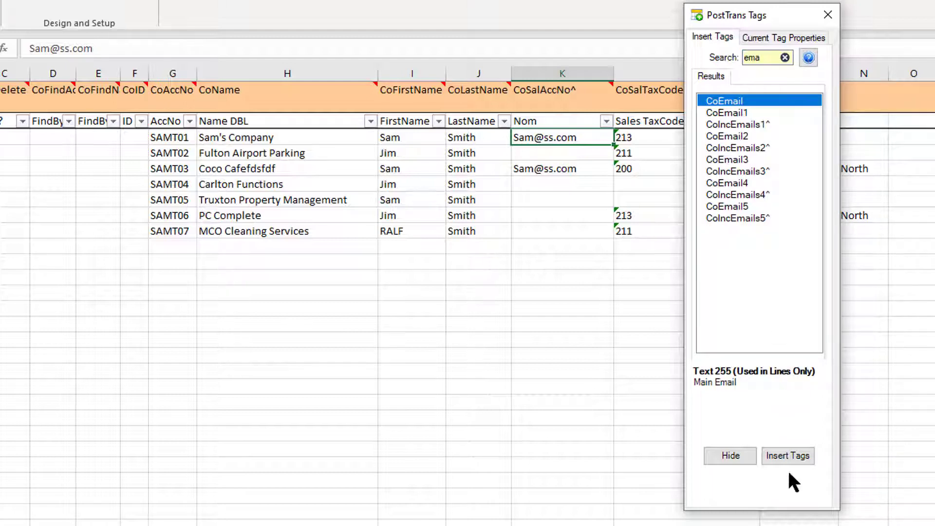
pyautogui.click(787, 455)
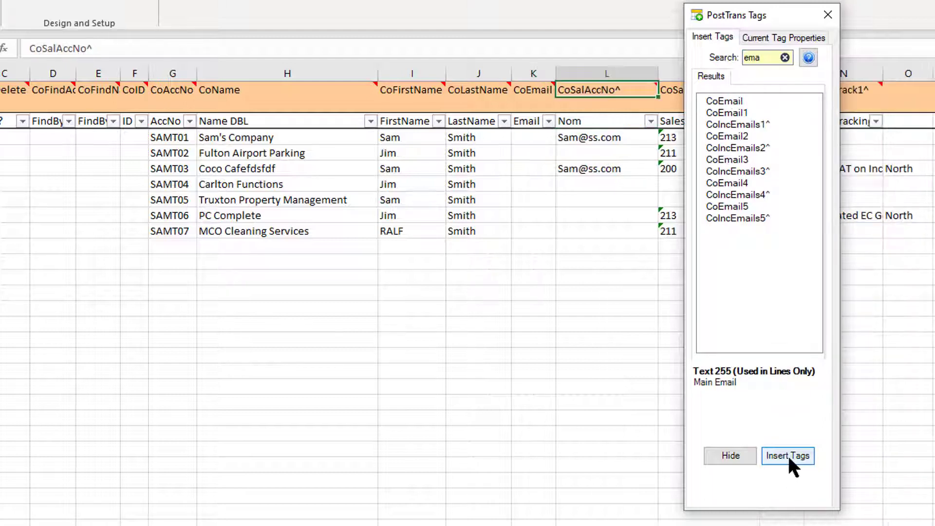
pyautogui.click(827, 15)
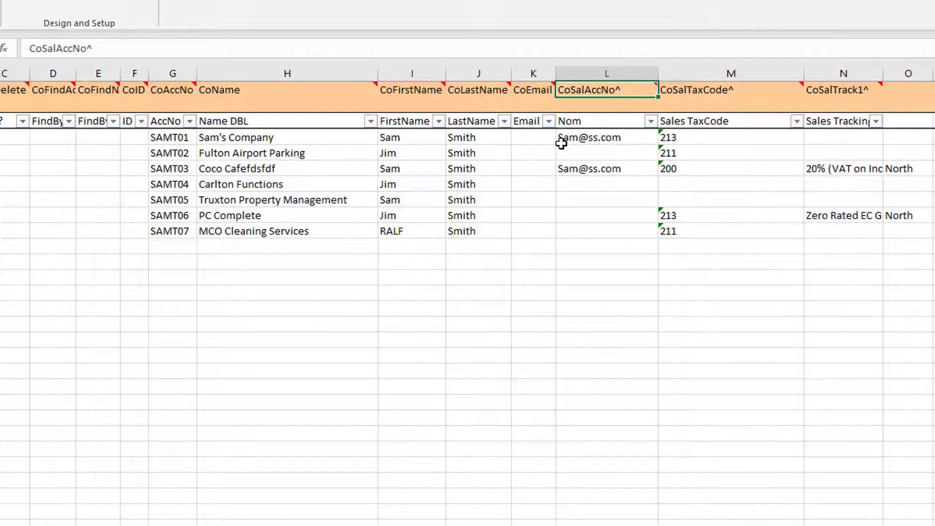
# Step: Move the data from the Nom column onward one column back so the e-mail addresses sit under CoEmail
pyautogui.moveTo(560, 141); pyautogui.dragTo(871, 217)
pyautogui.click(858, 246)
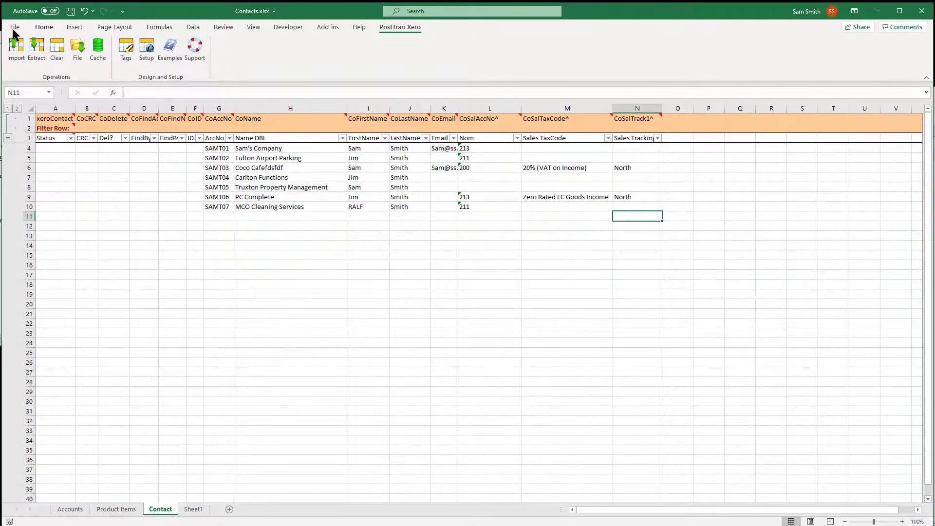
# Step: Save the workbook under the new name ContactsV3 on the Desktop
pyautogui.click(14, 28)
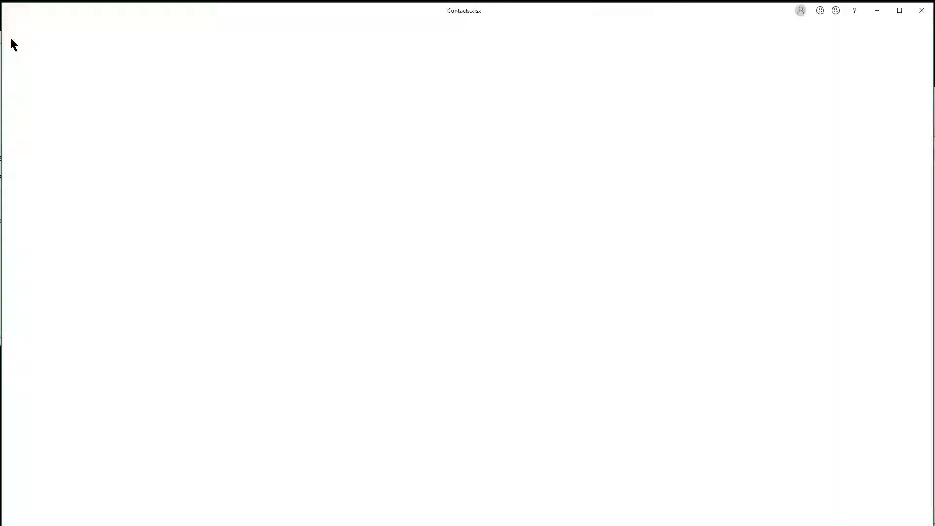
pyautogui.click(37, 158)
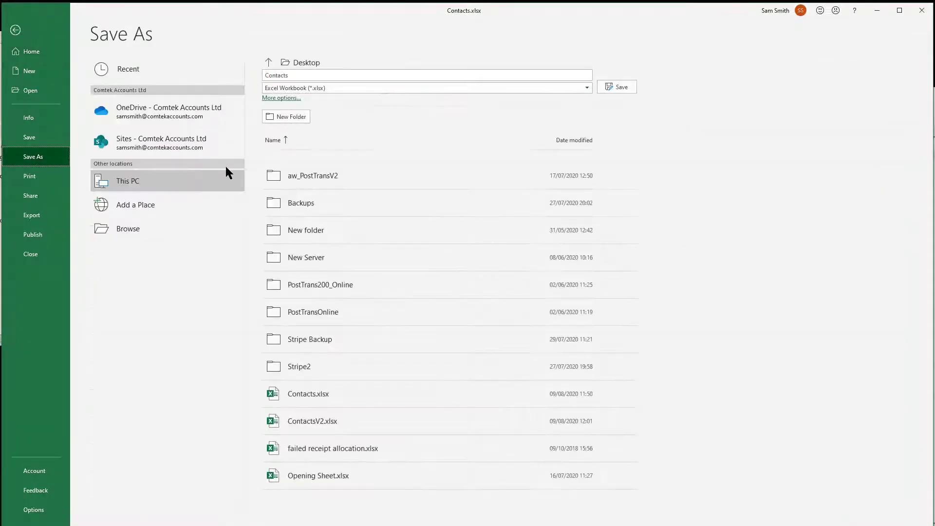
pyautogui.click(299, 75)
pyautogui.write('V3')
pyautogui.press('Return')
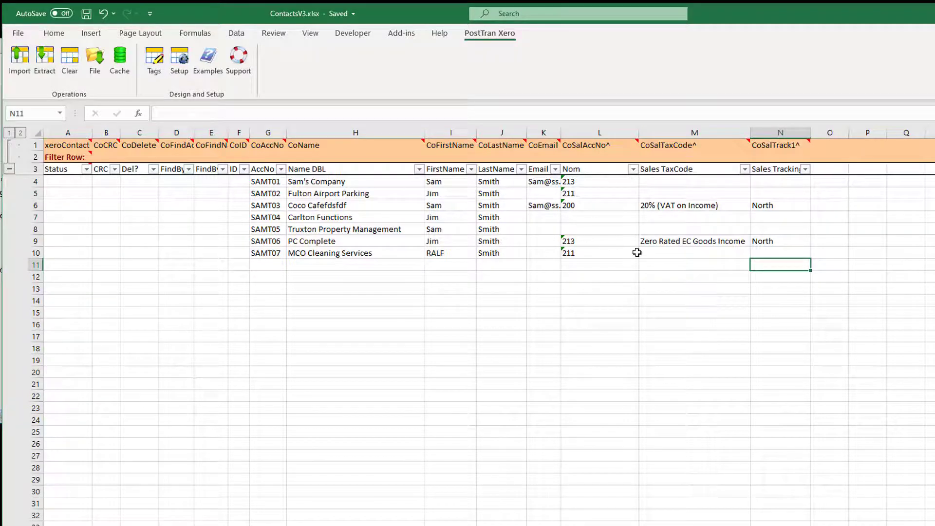
# Step: Clear all contact data from the Contact sheet with PostTran's Clear operation
pyautogui.click(796, 250)
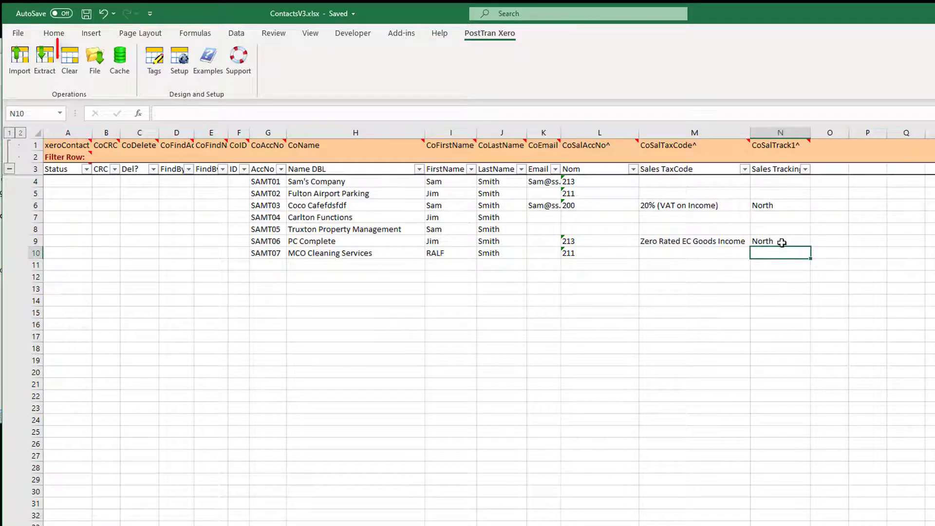
pyautogui.click(80, 72)
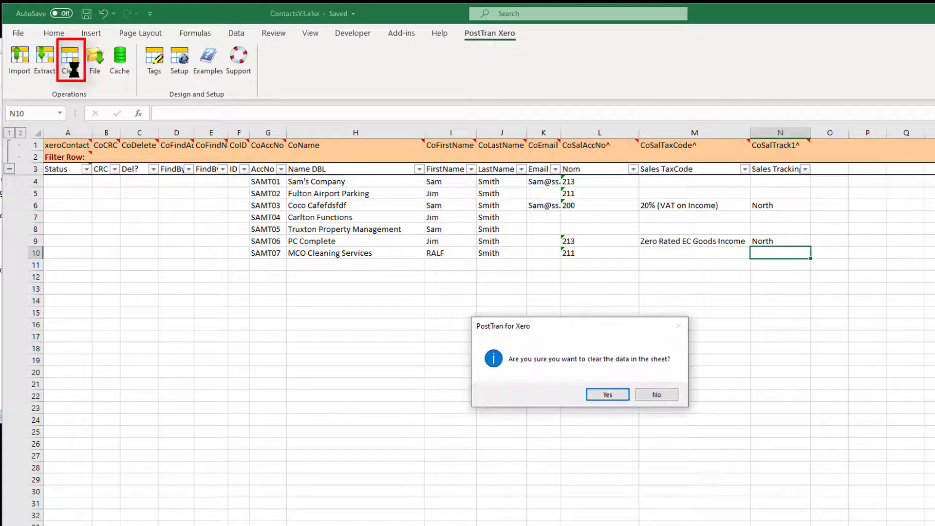
pyautogui.click(609, 394)
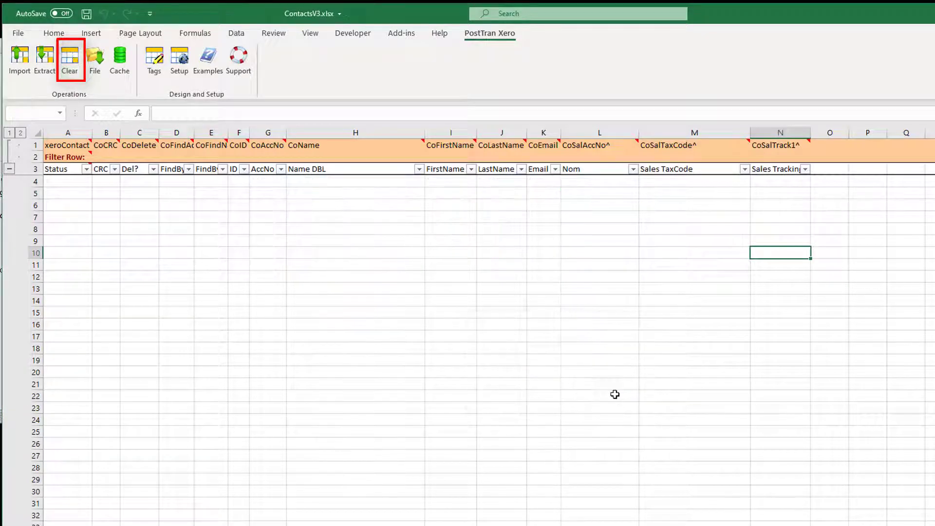
# Step: Load contacts.csv from the Documents folder into the cleared Contact sheet again
pyautogui.click(100, 63)
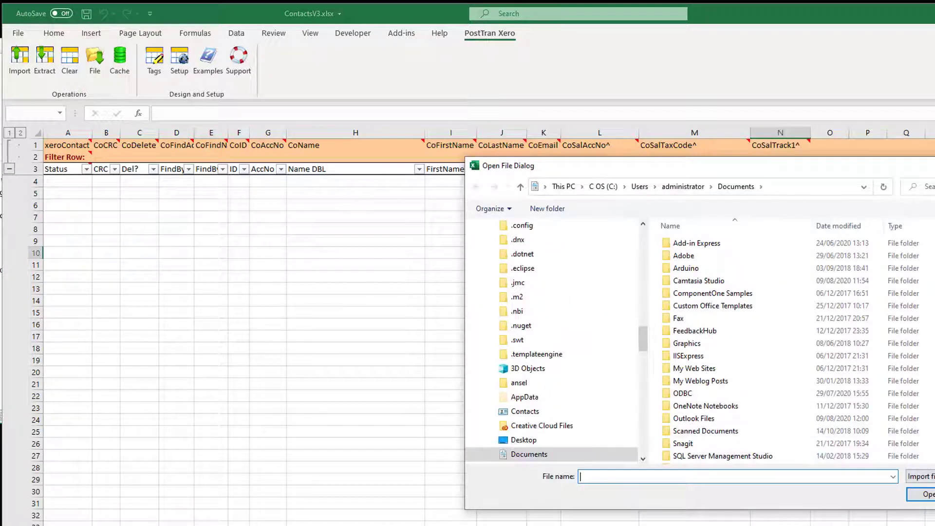
pyautogui.scroll(-1, 706, 438)
pyautogui.click(687, 458)
pyautogui.doubleClick(686, 458)
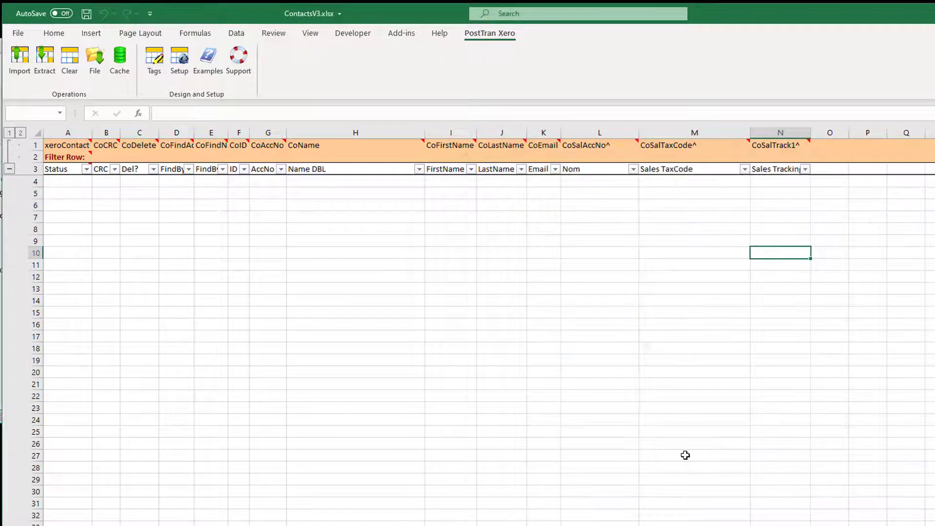
pyautogui.click(767, 260)
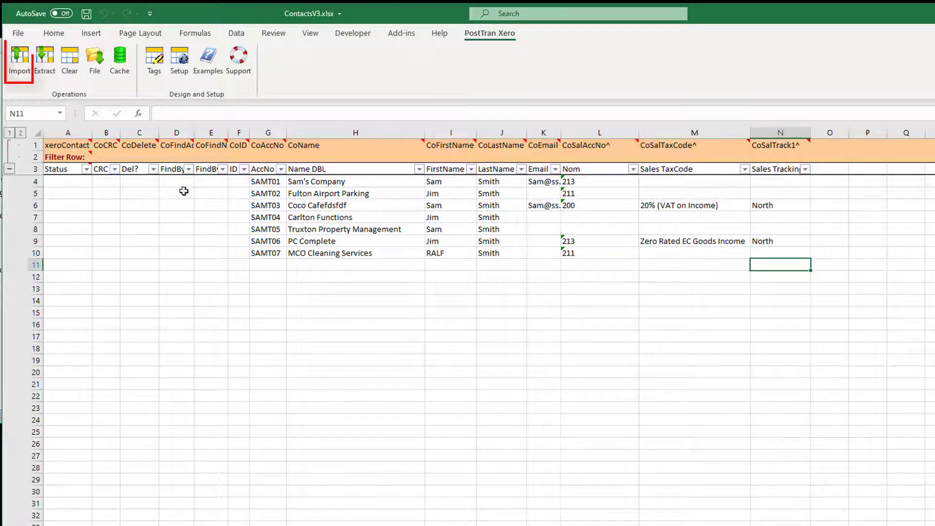
# Step: Import the sheet's contacts into Demo Company (UK) in Xero and close the import summary
pyautogui.click(20, 61)
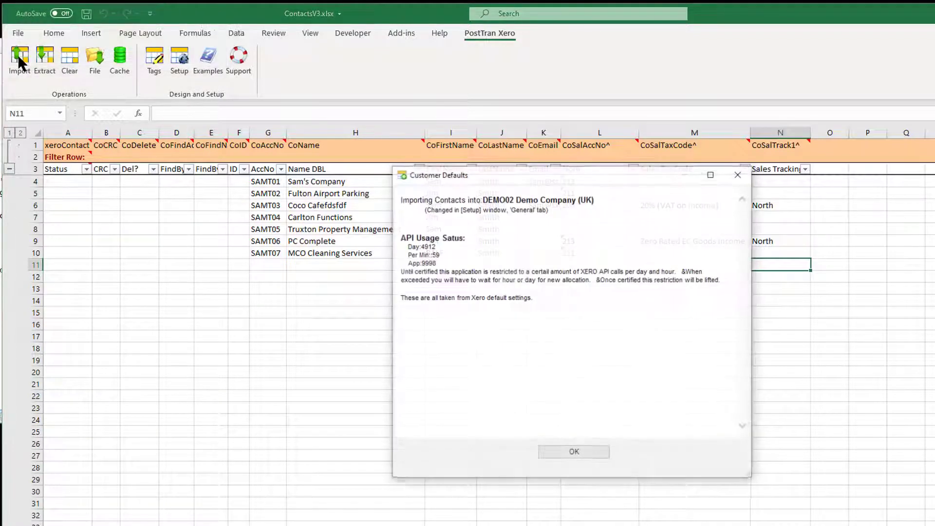
pyautogui.click(575, 454)
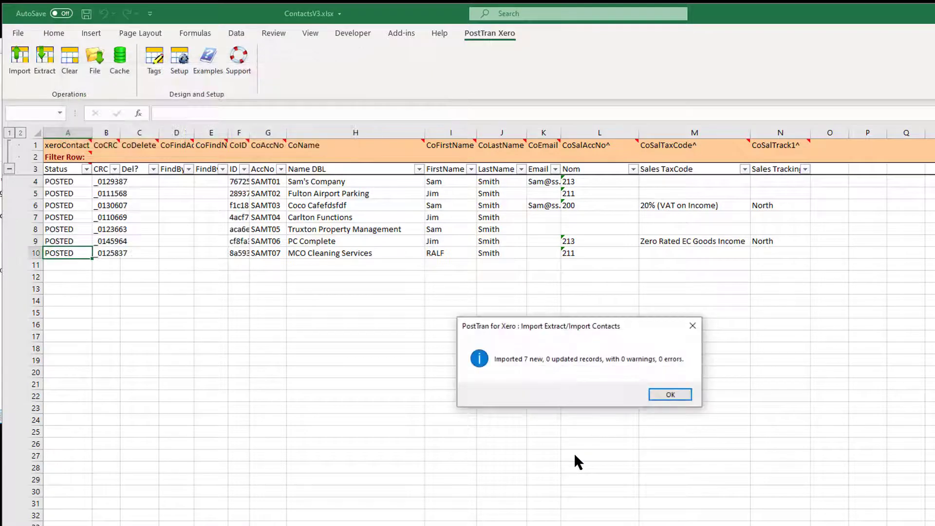
pyautogui.click(666, 394)
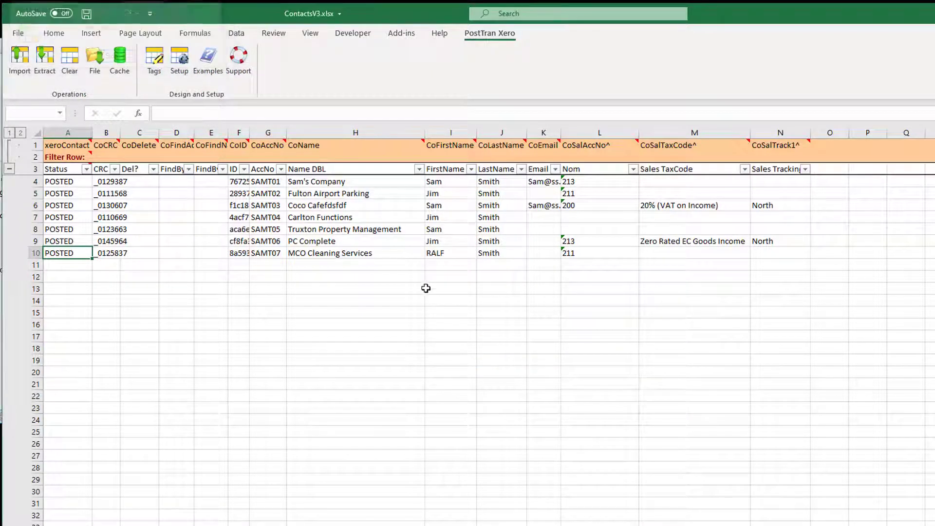
# Step: Open Truxton Property Management in Xero from its name cell, and open the contact's edit page to check its account number
pyautogui.click(310, 230)
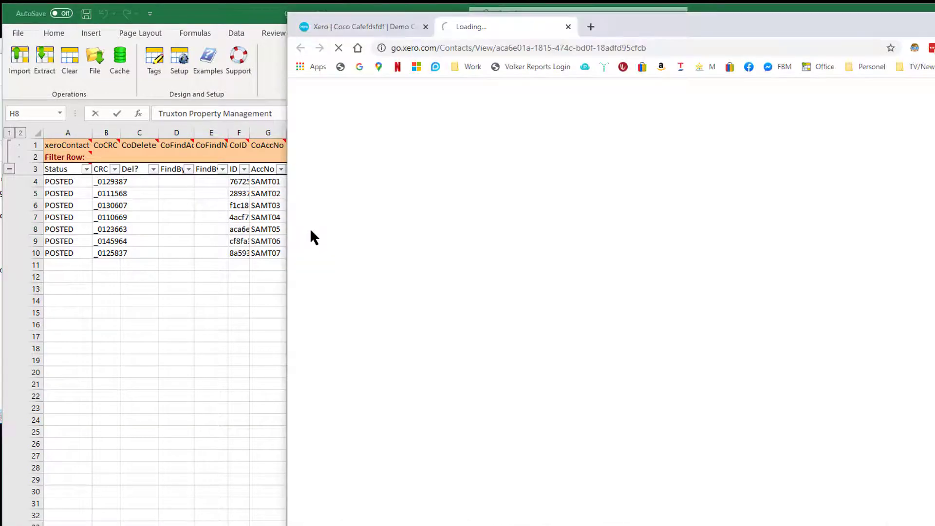
pyautogui.click(251, 268)
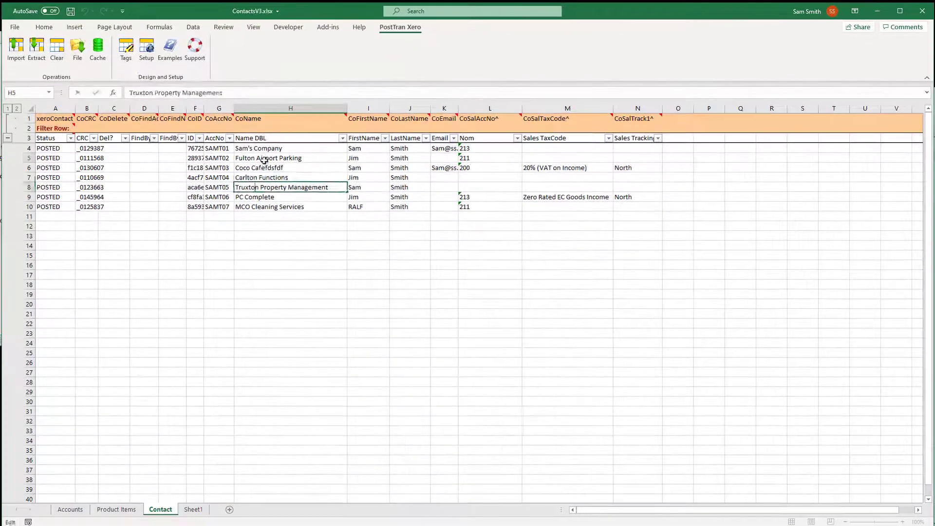
pyautogui.click(326, 190)
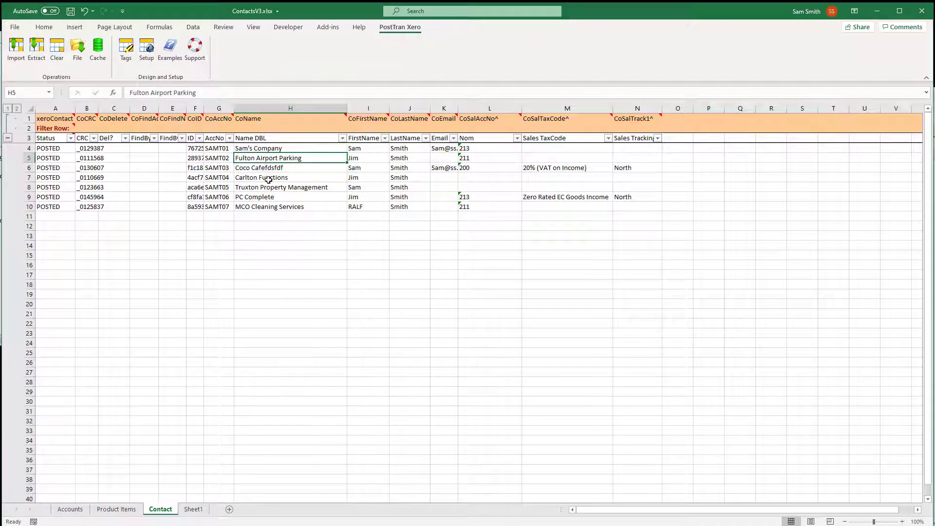
pyautogui.hotkey('alt', 'Tab')
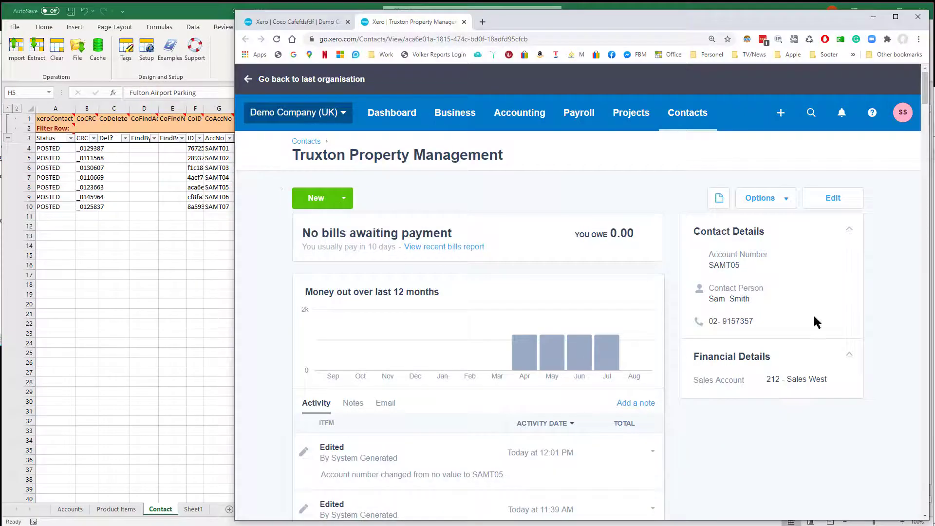
pyautogui.click(835, 200)
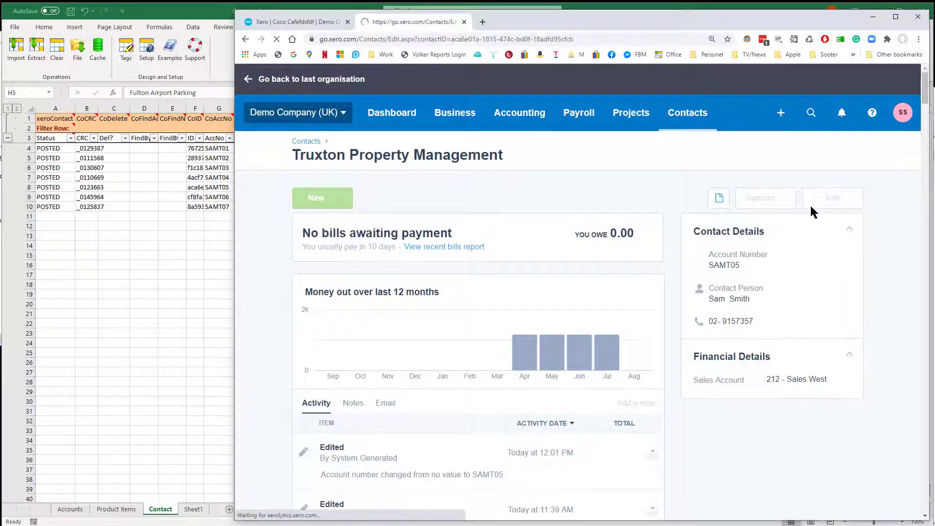
pyautogui.press('Tab')
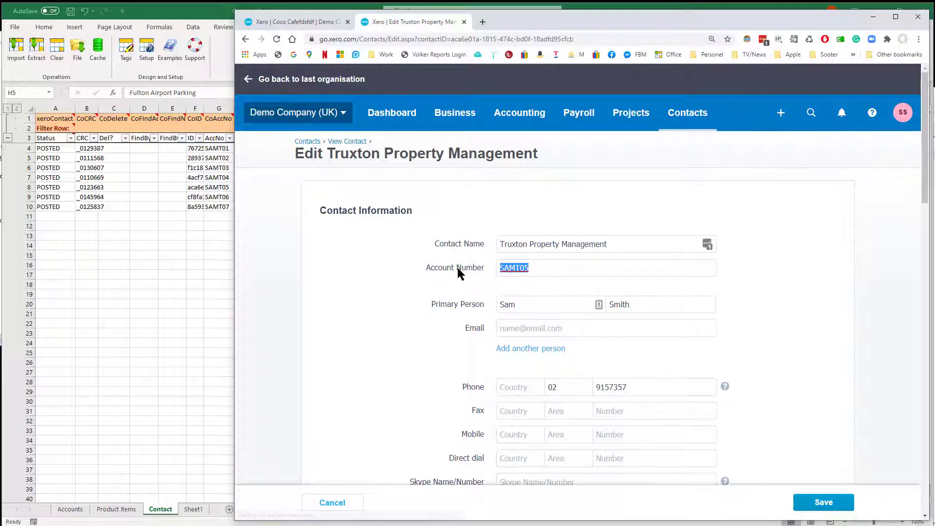